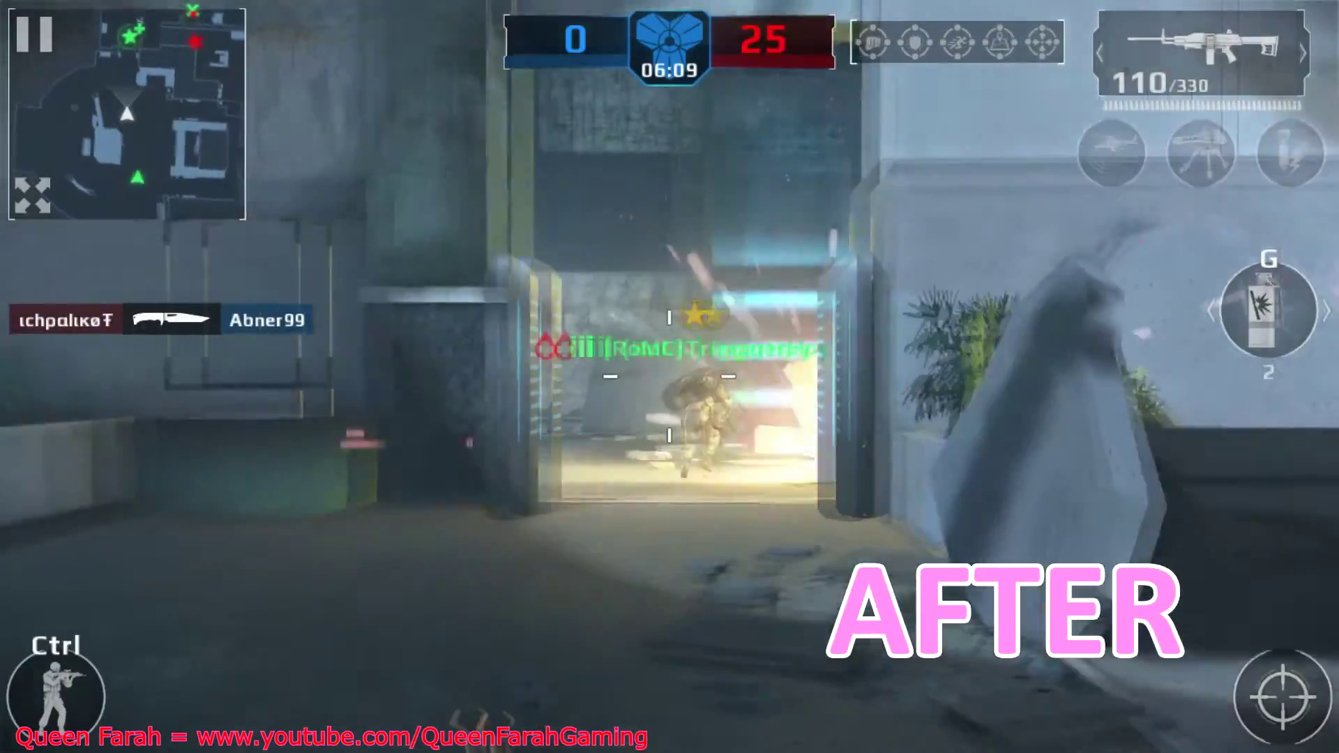
Enter the room and shoot the staircase enemies, killing the enemy VIP
key(w)
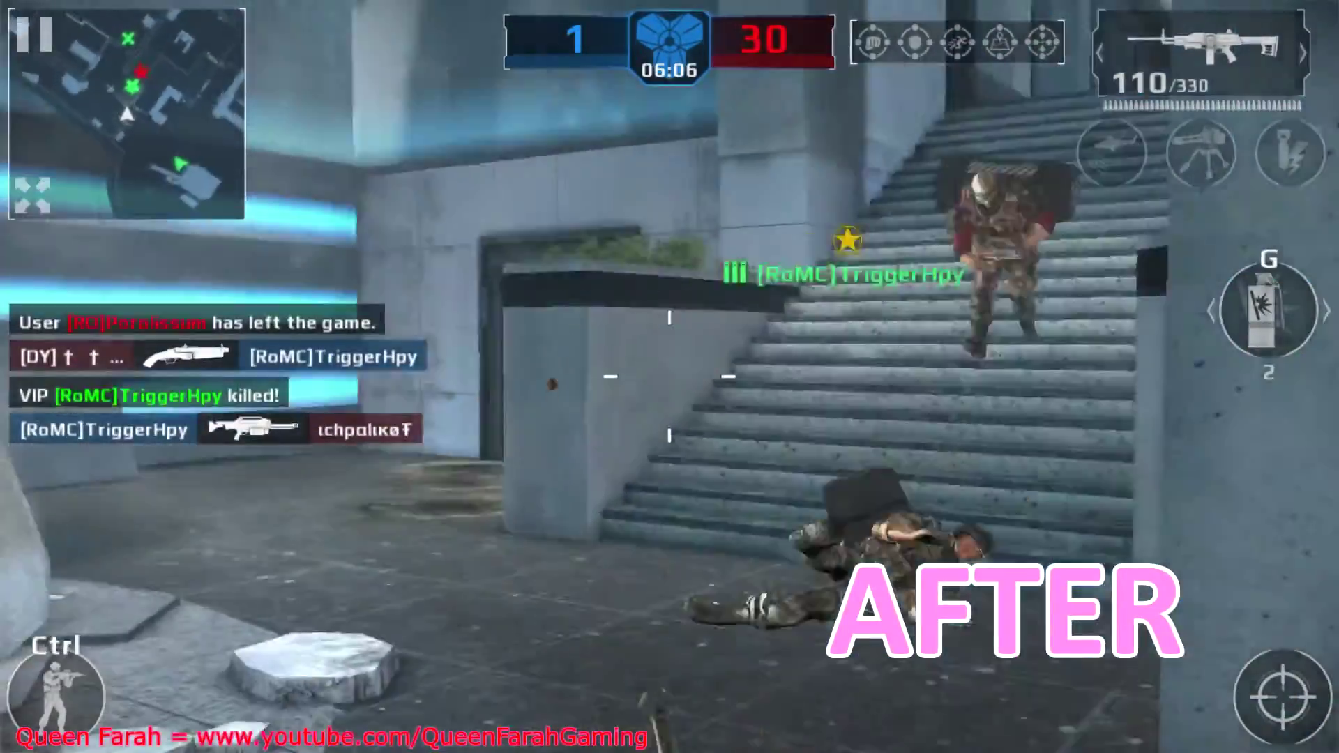
click(669, 377)
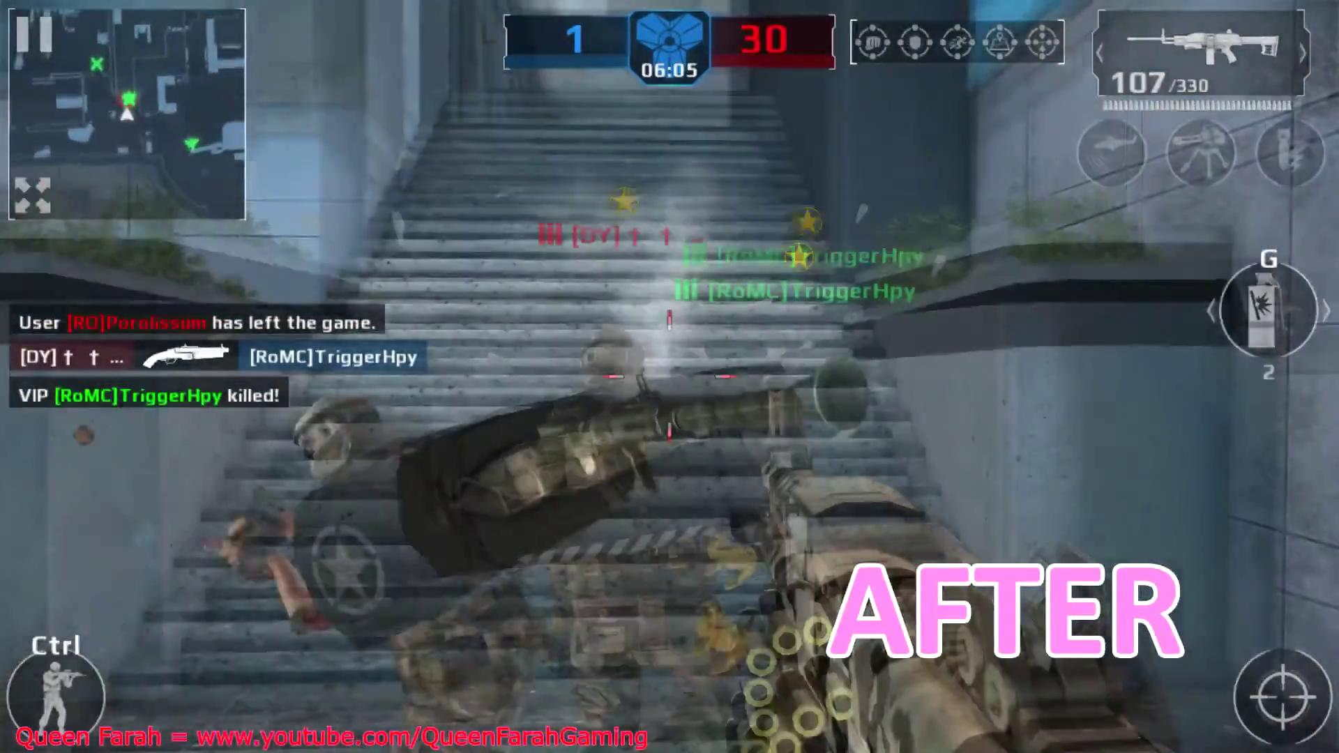
key(w)
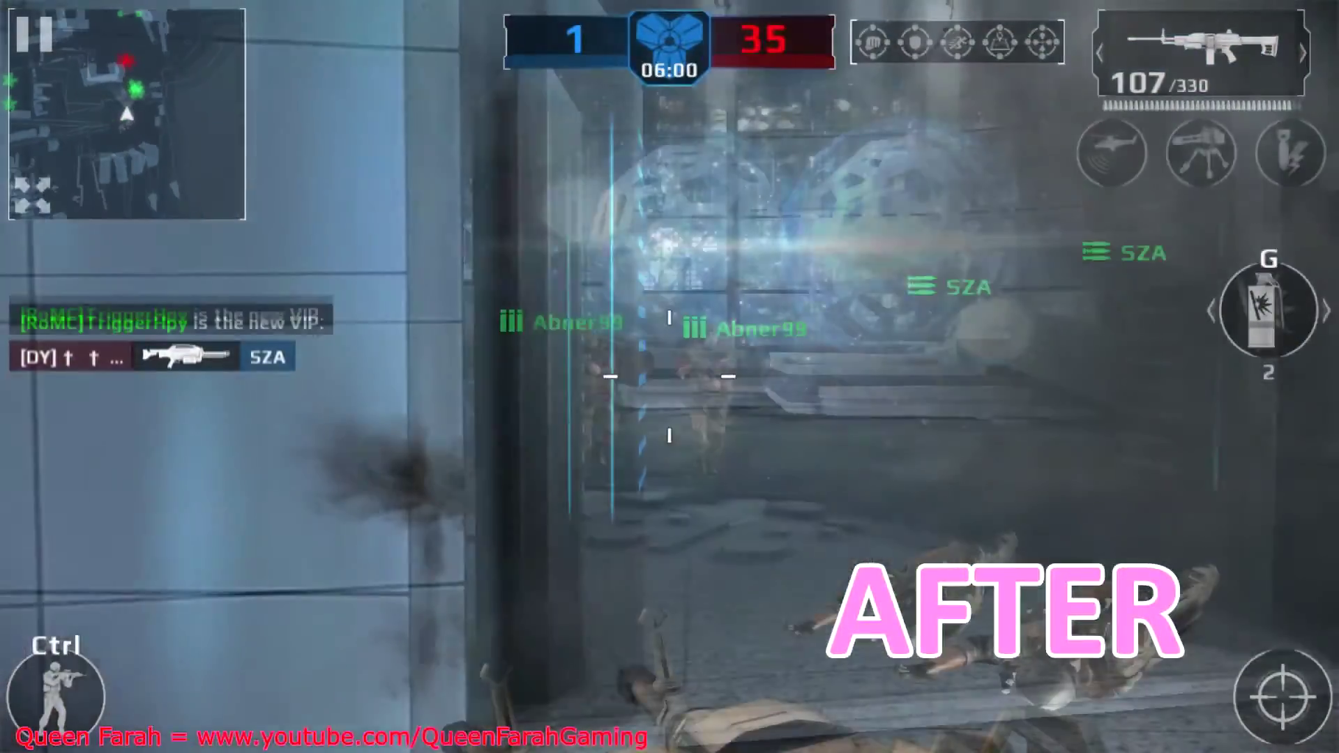
click(669, 377)
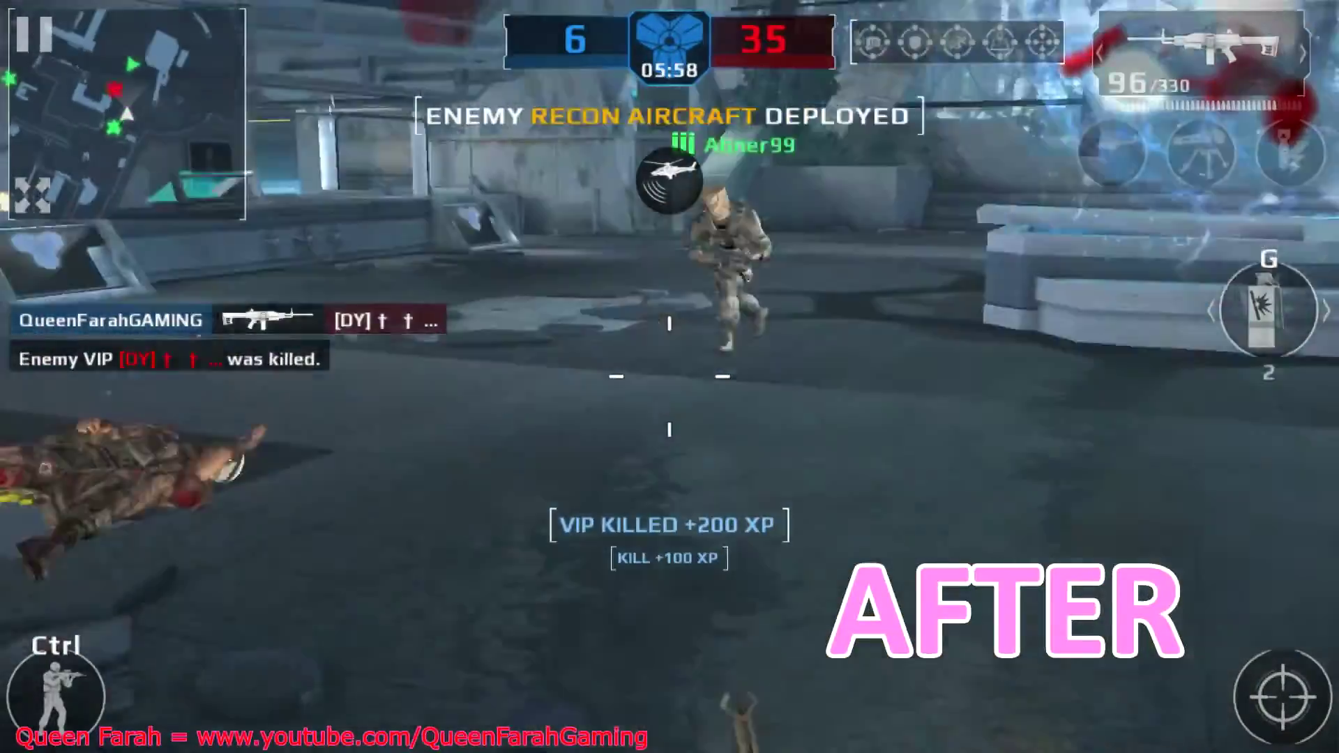
click(670, 376)
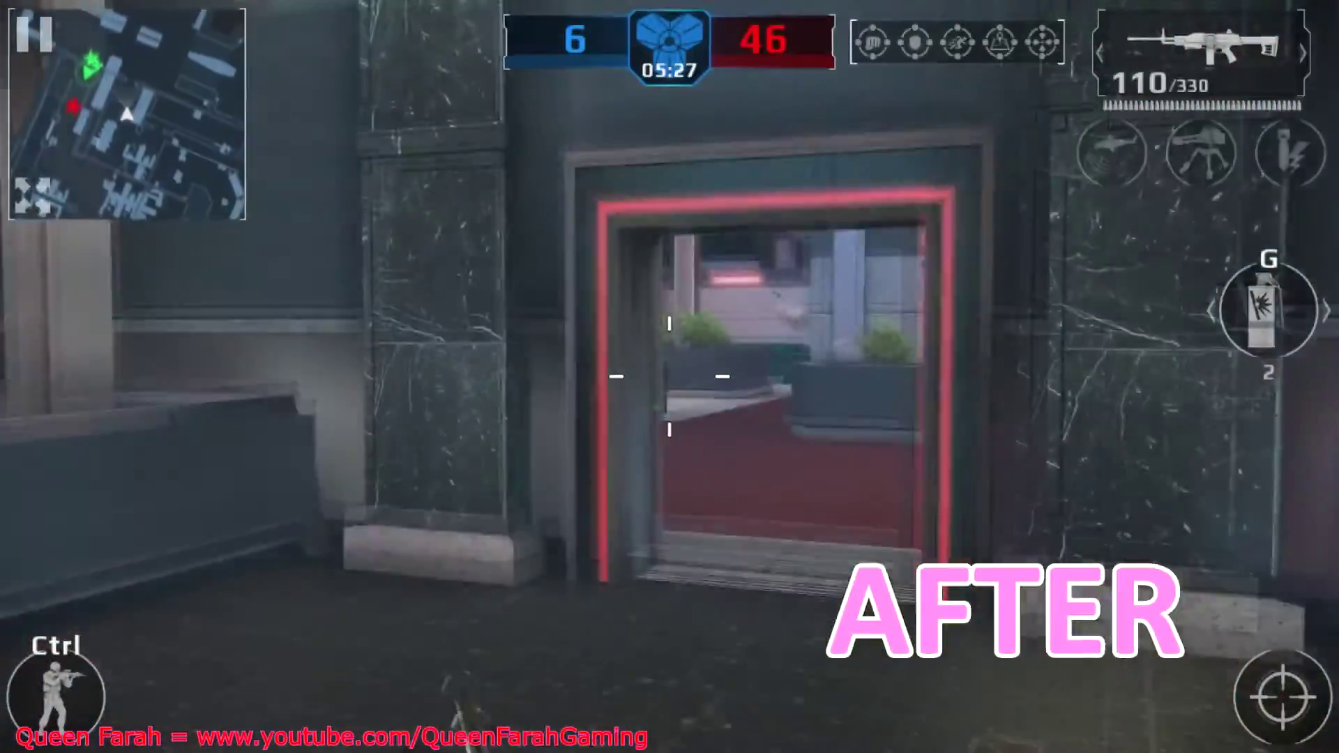
Walk the corridor to the conference room and fire at the enemy there
key(w)
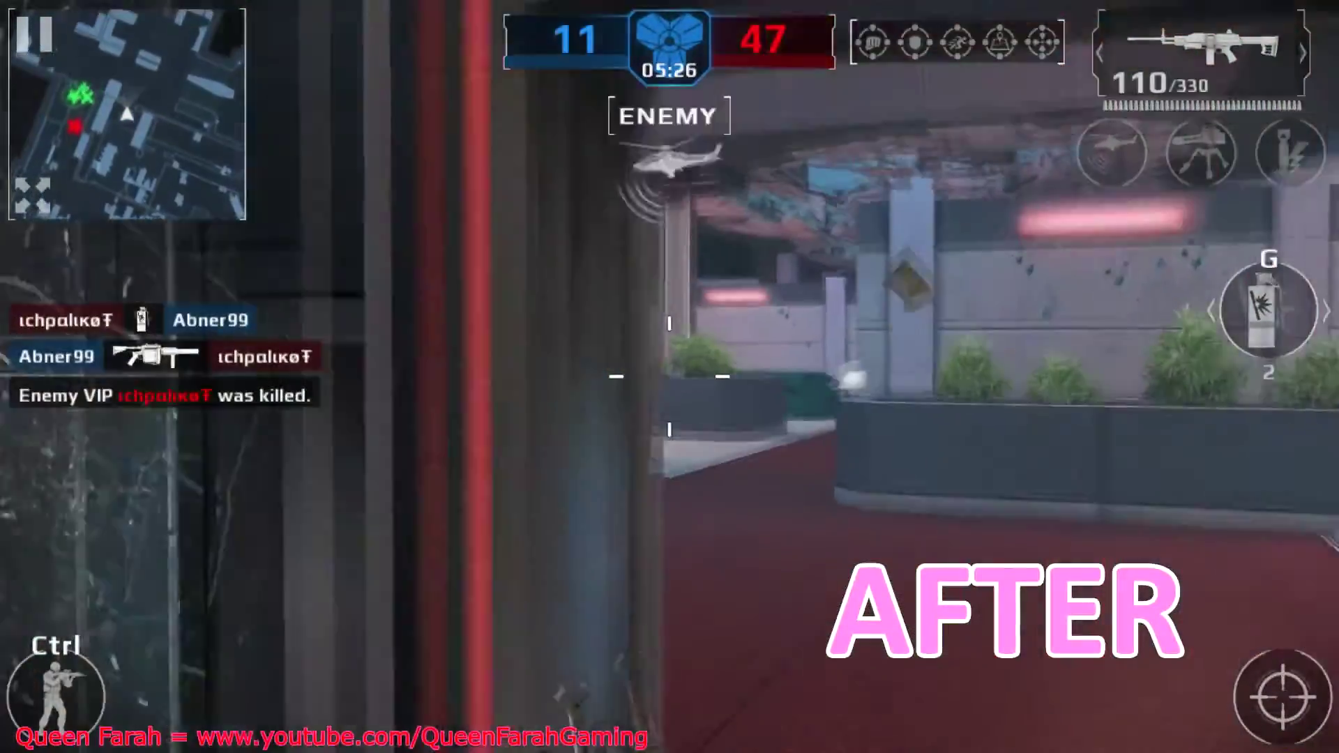
key(w)
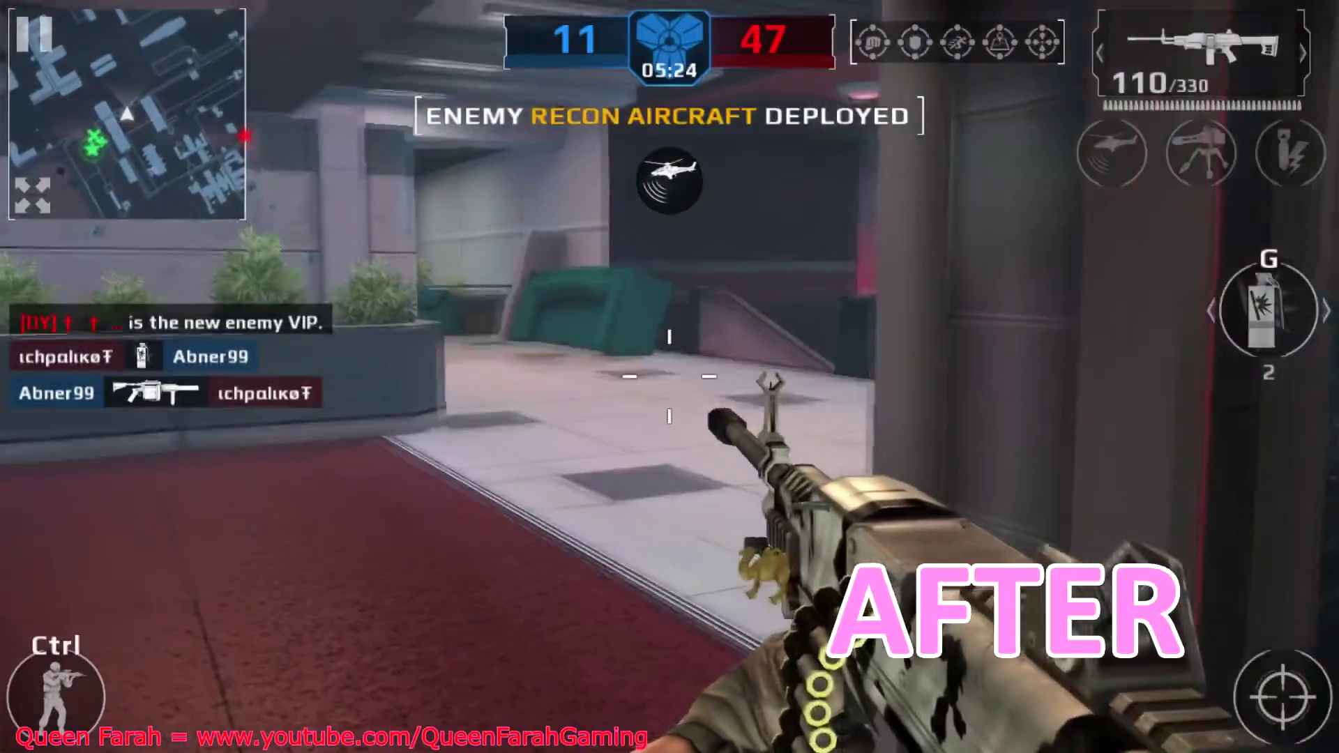
key(w)
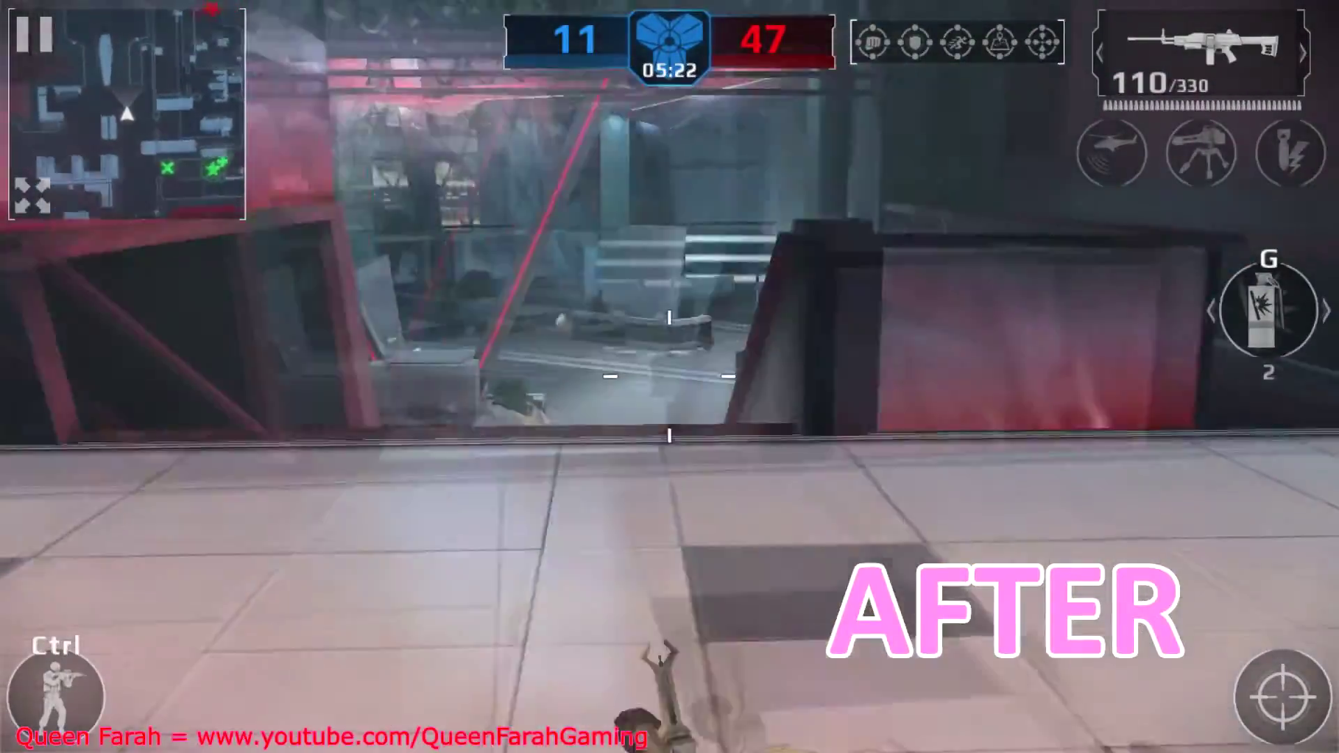
key(w)
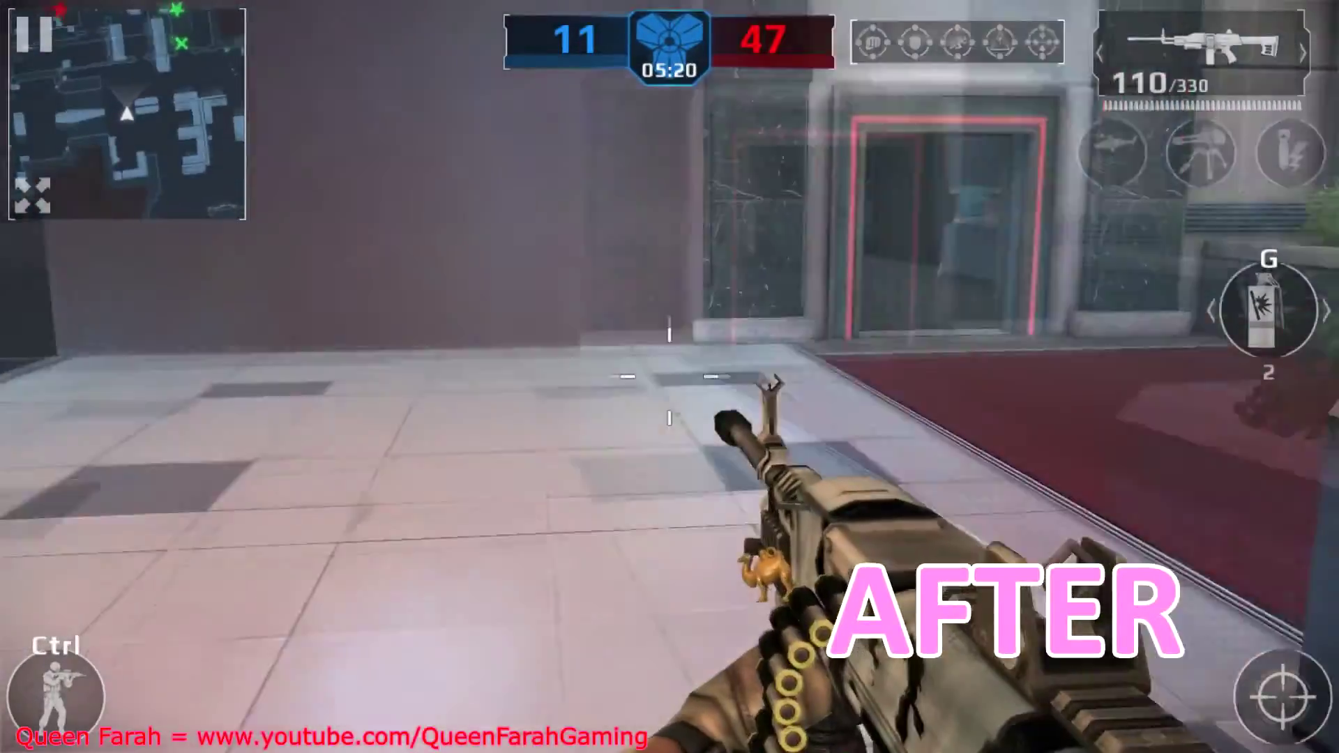
key(w)
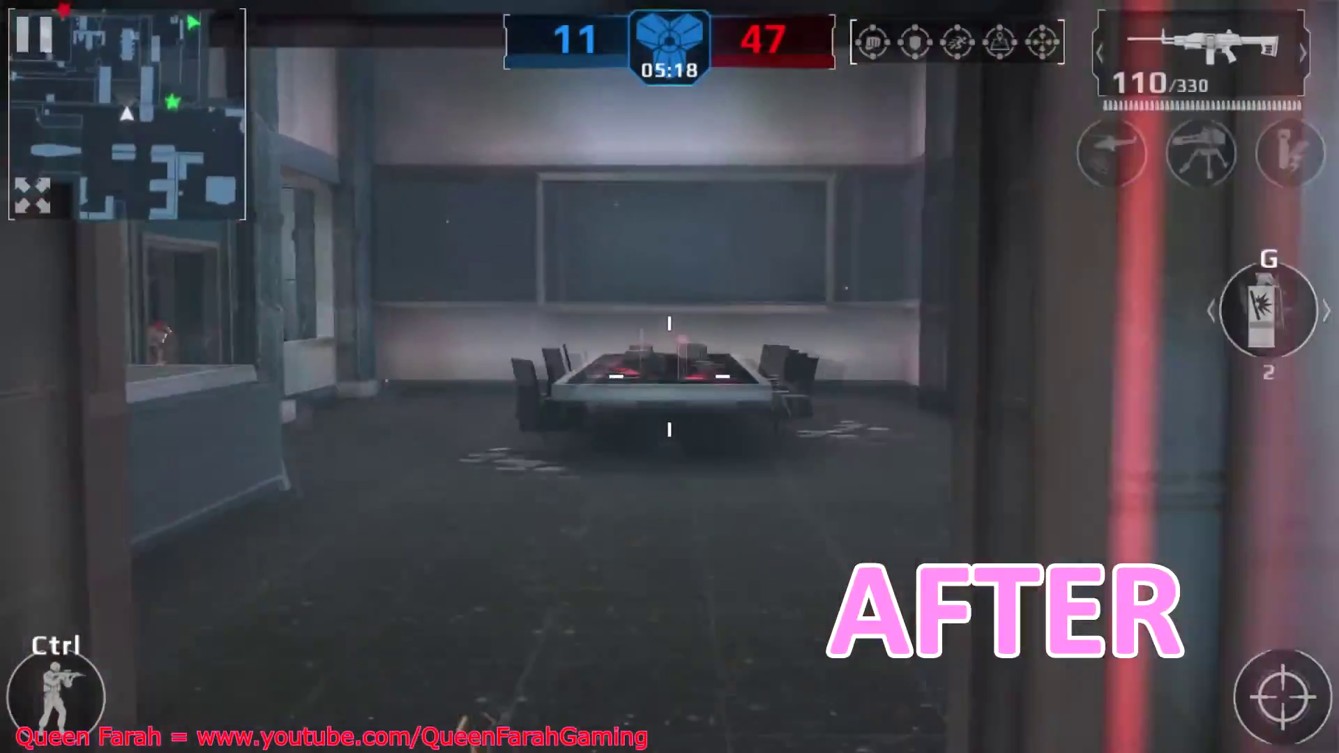
key(w)
click(670, 376)
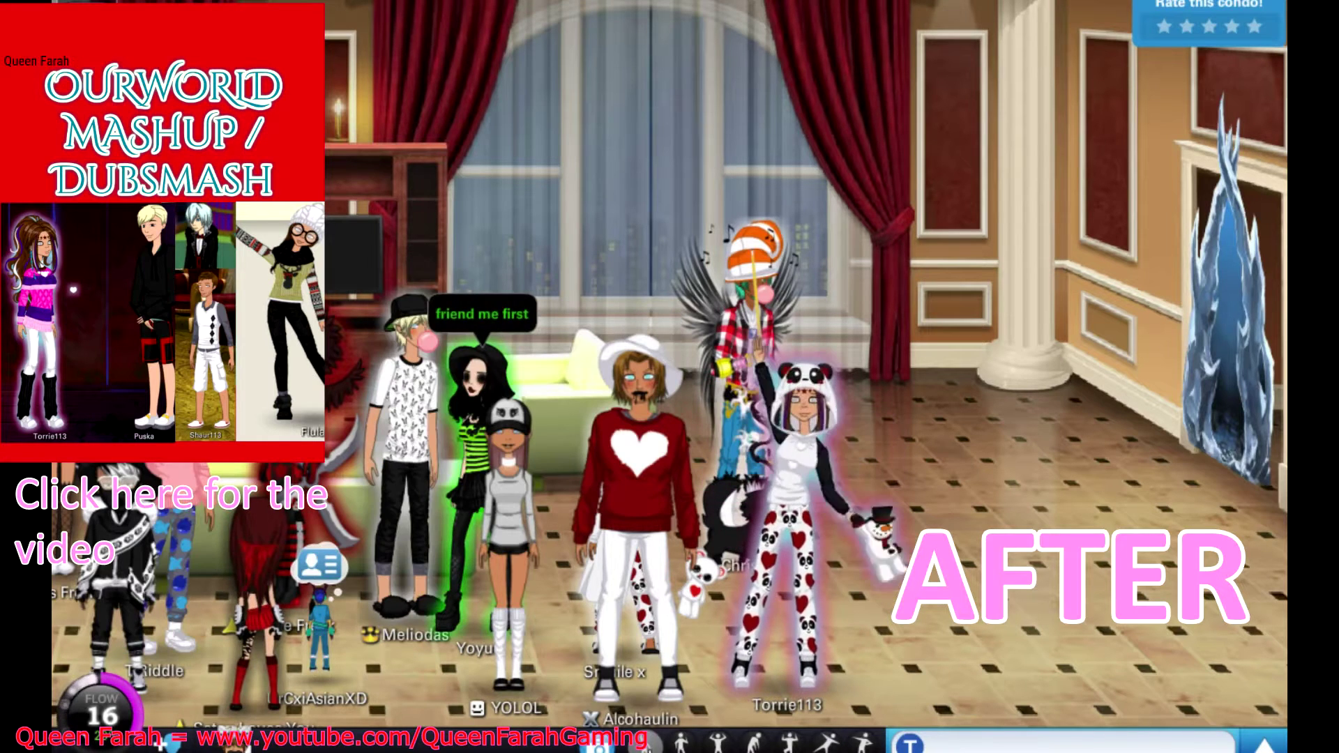
Walk the panda avatar right, then left, then right across the condo floor
click(965, 679)
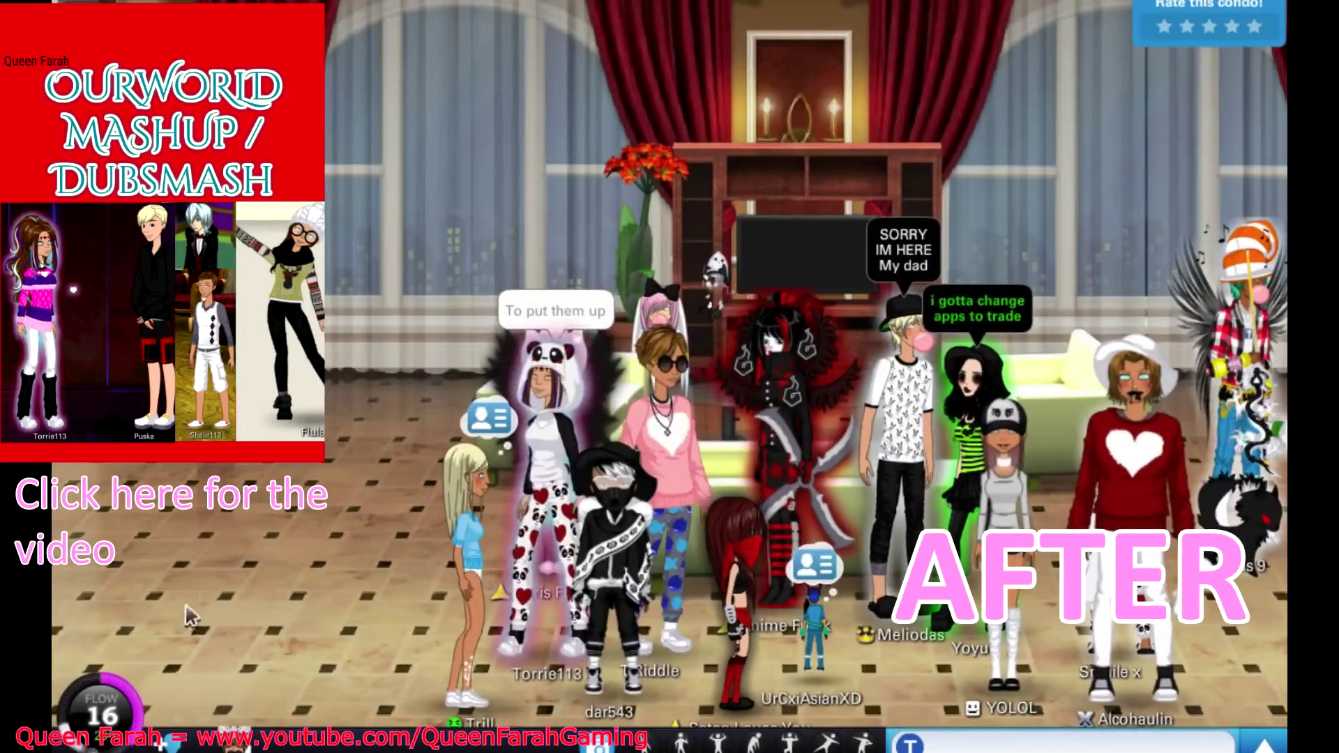
click(377, 644)
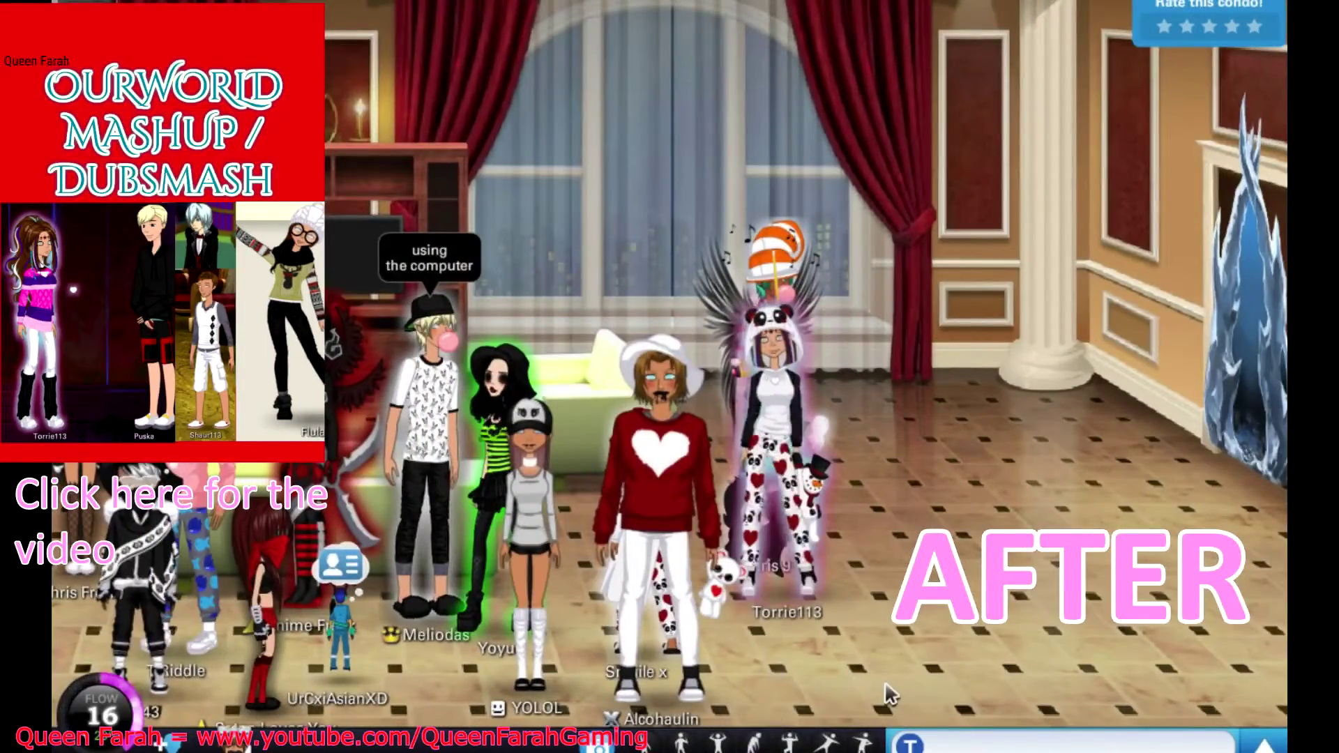
click(852, 706)
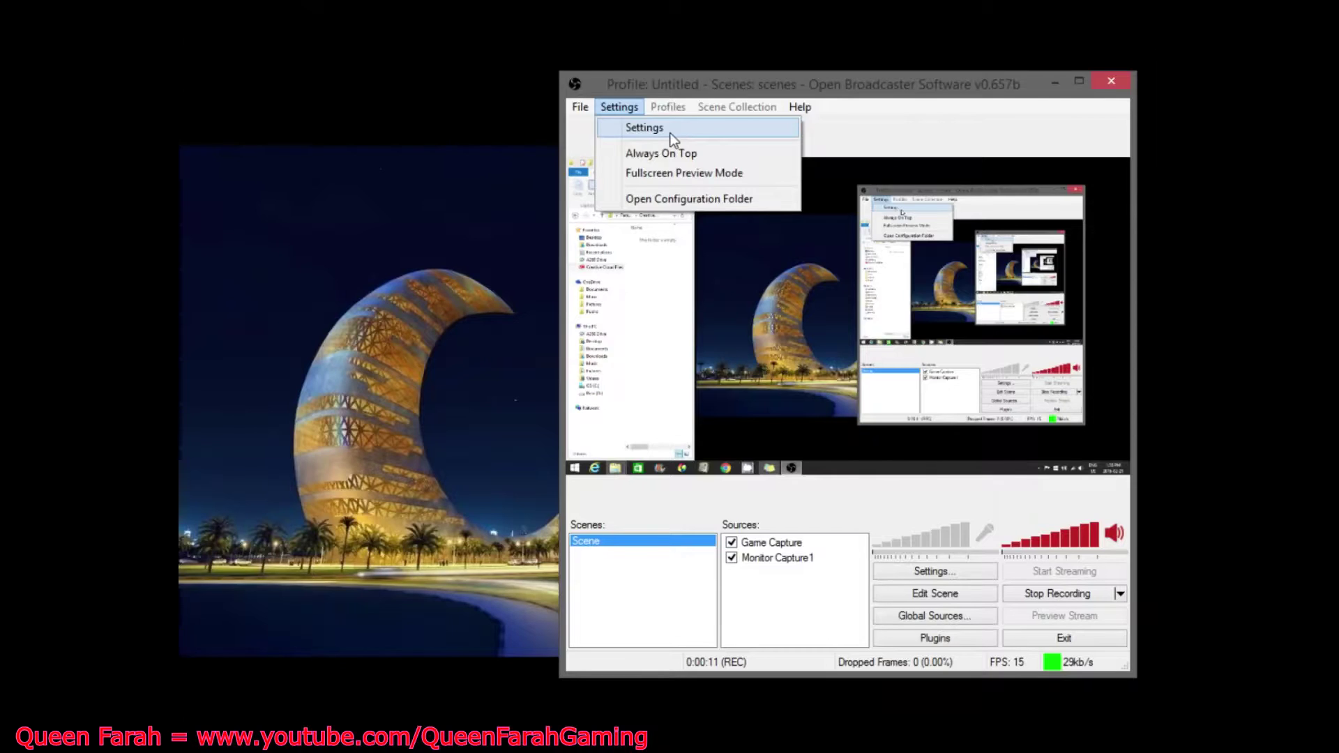
Review Encoding and Broadcast Settings, then show Video at 1920x1080 and 15 FPS
click(670, 137)
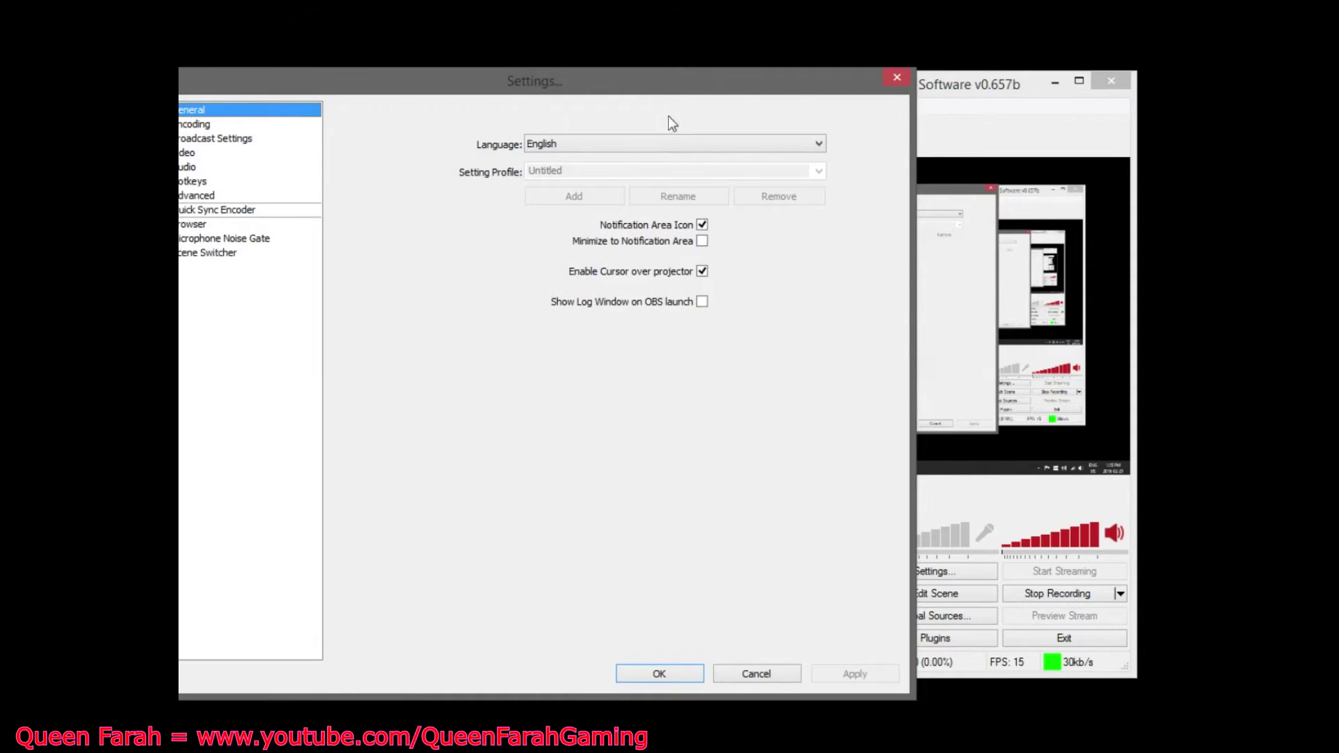
drag(672, 93, 724, 94)
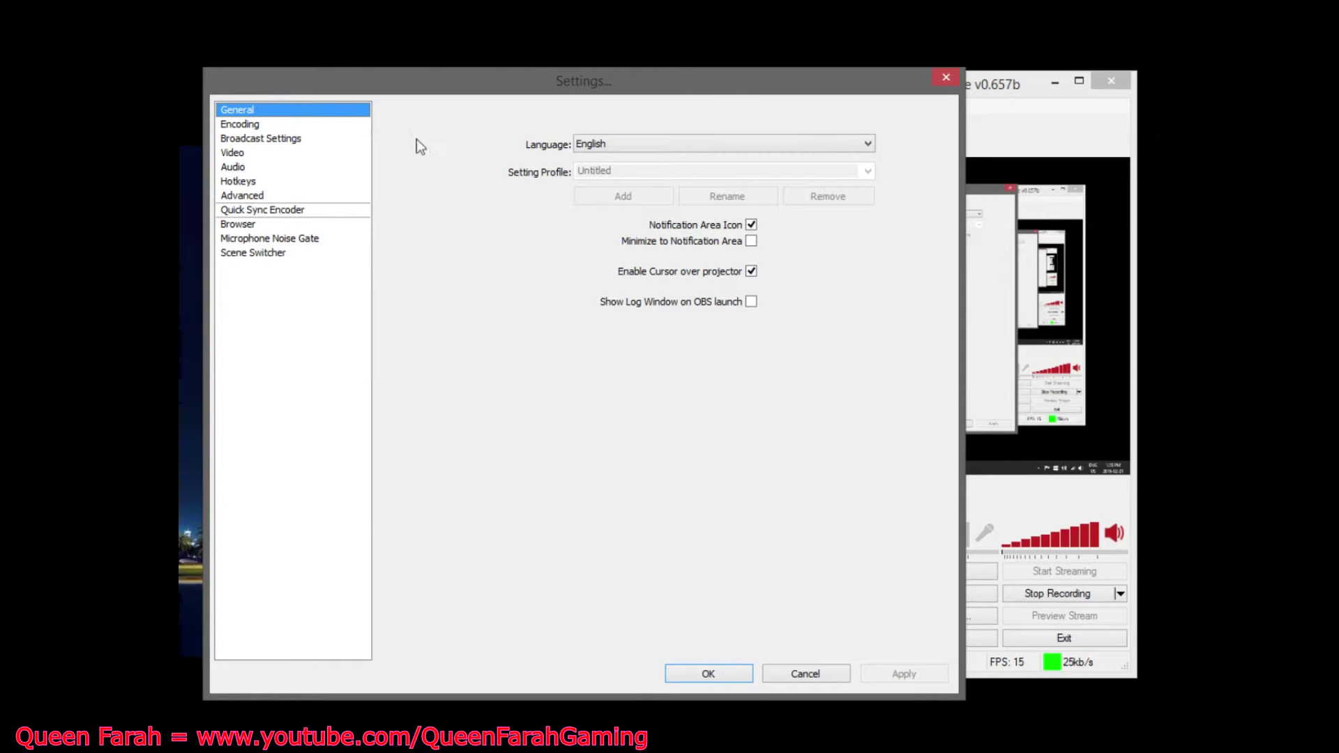
click(270, 126)
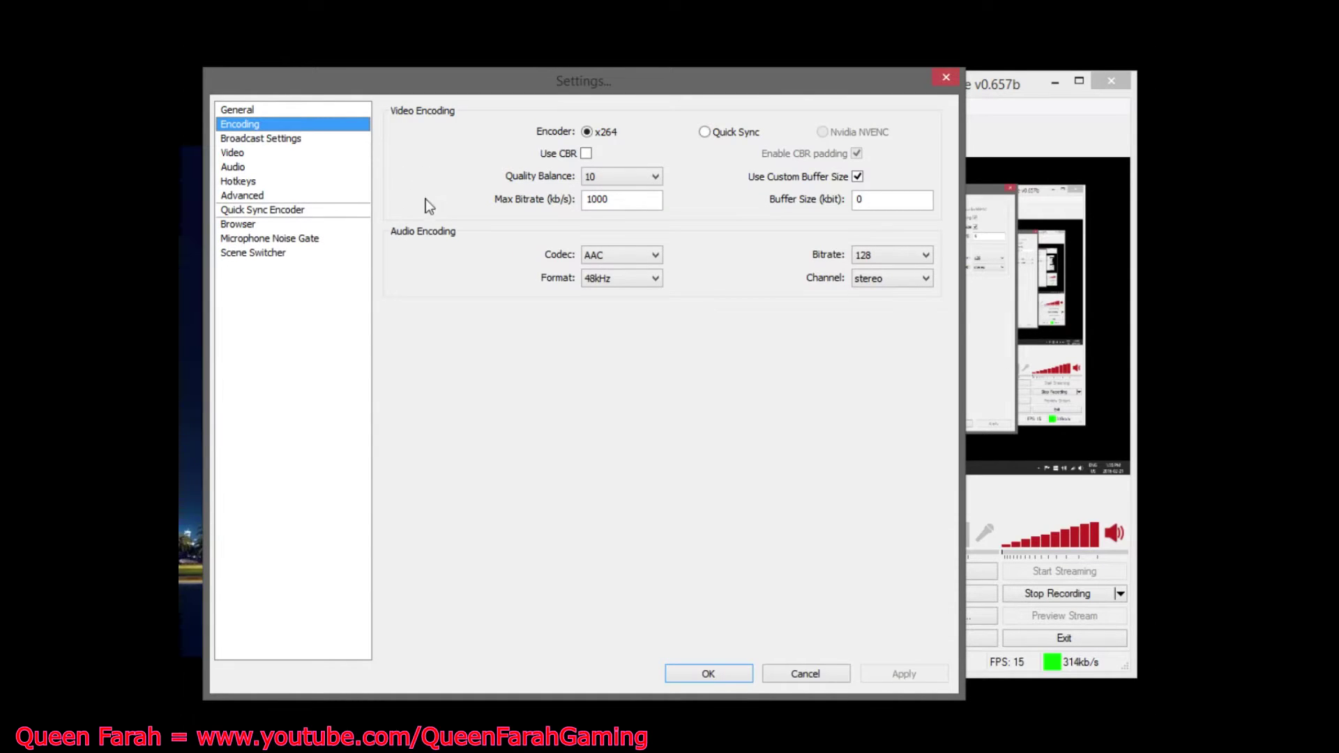
click(320, 142)
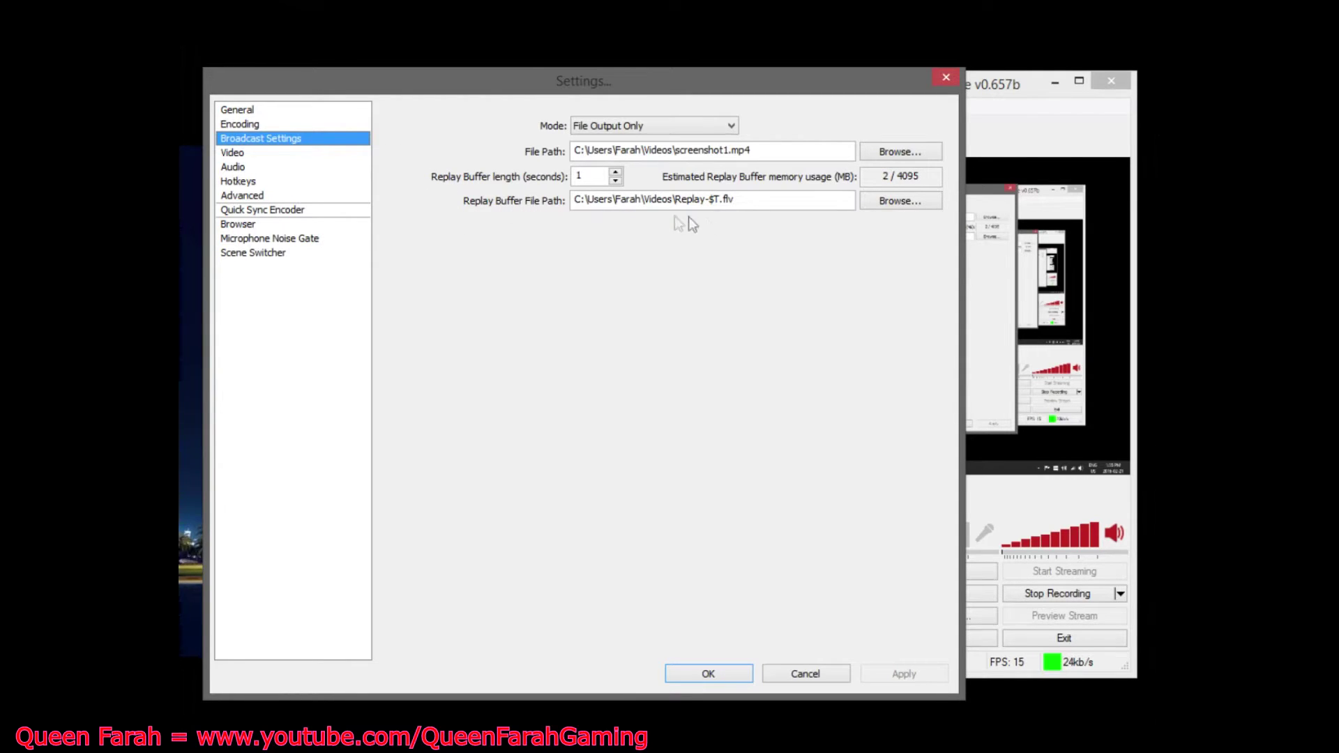
mouse_move(729, 210)
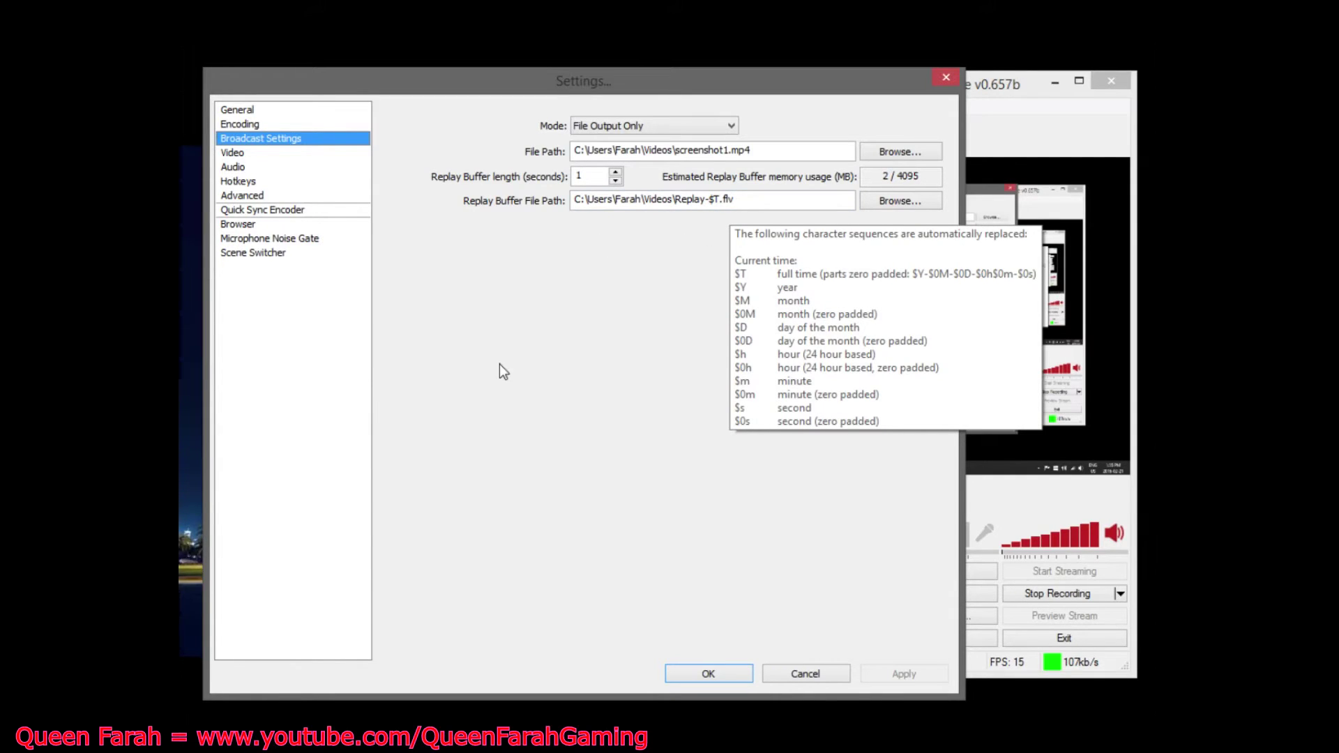
click(233, 152)
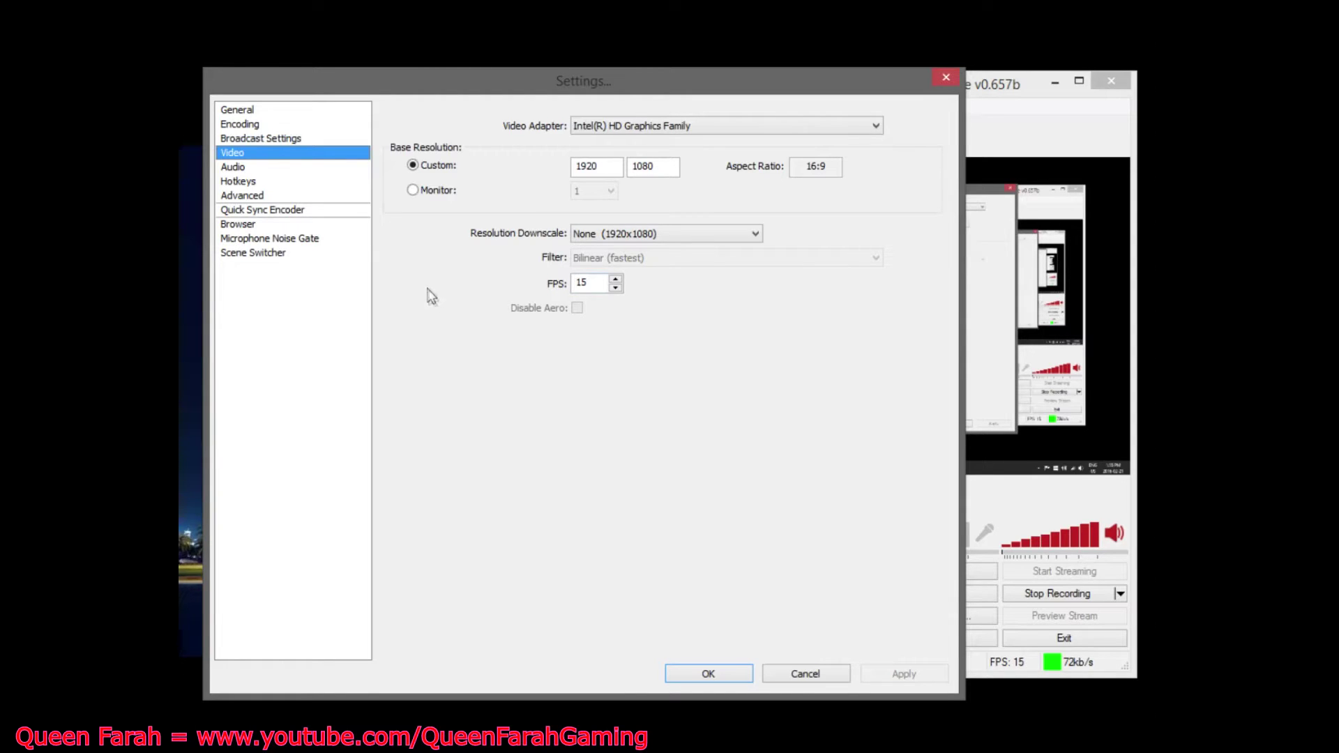
Keep the Microphone/Auxiliary Audio Device set to Disable, then show Hotkeys settings
click(232, 167)
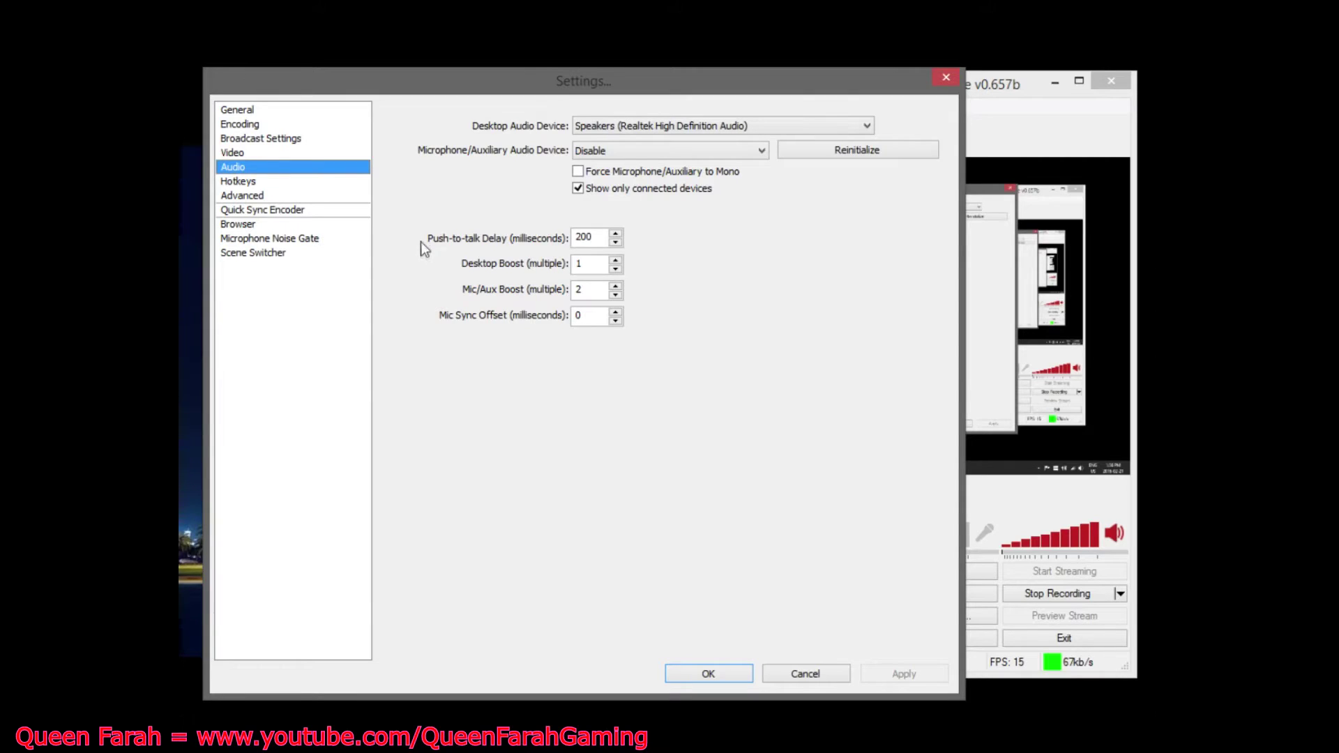
click(665, 152)
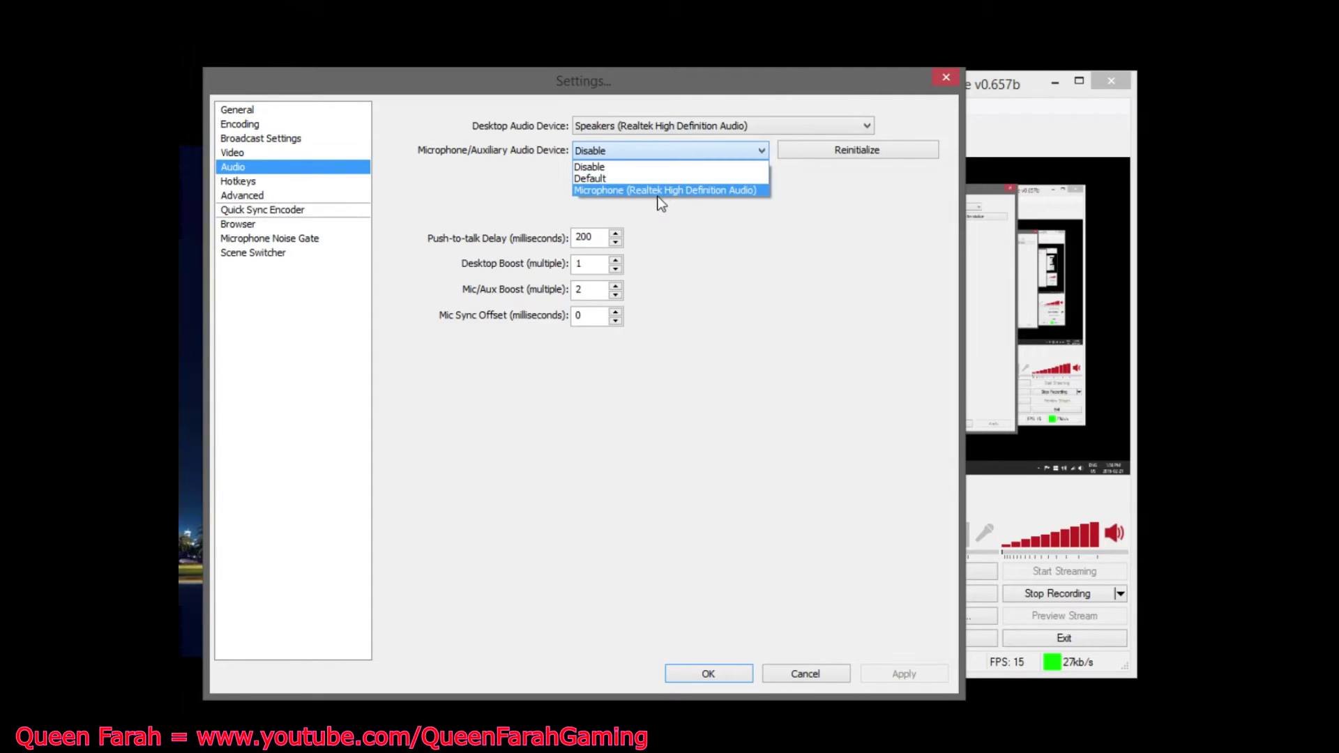
click(665, 151)
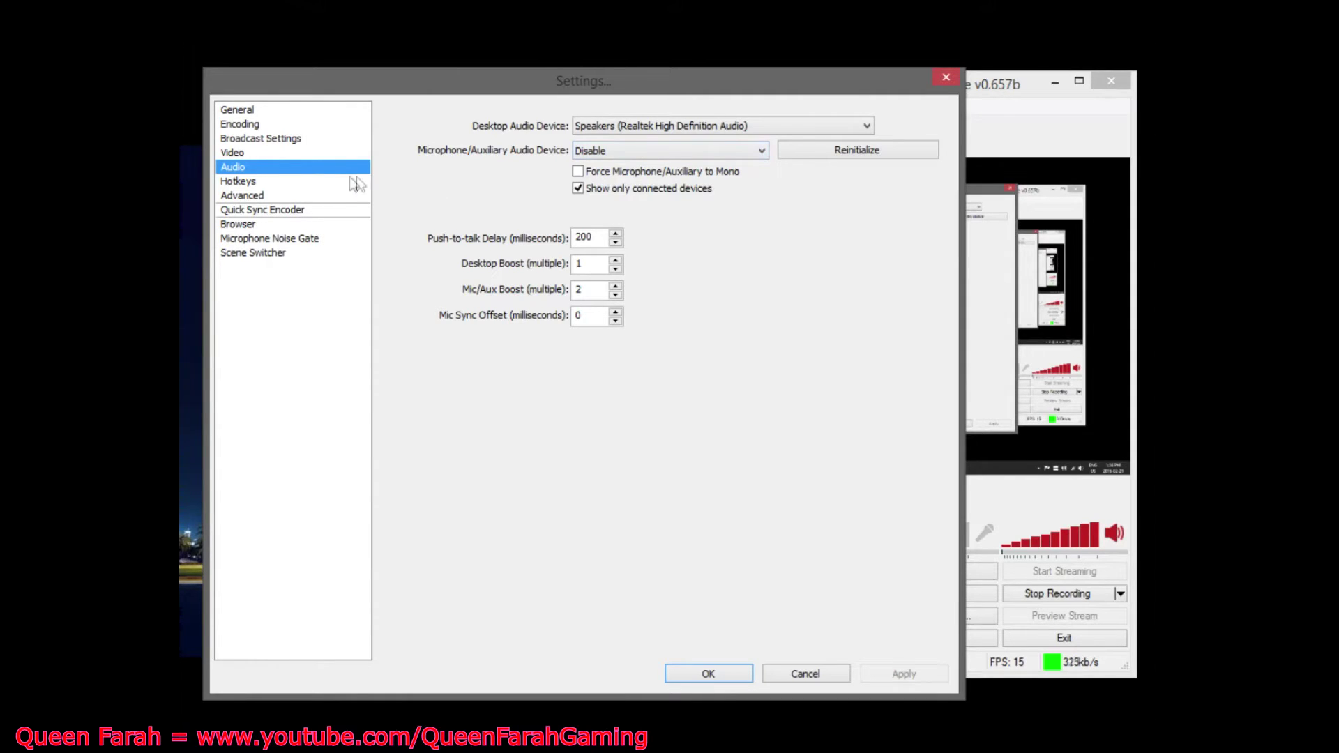
click(253, 185)
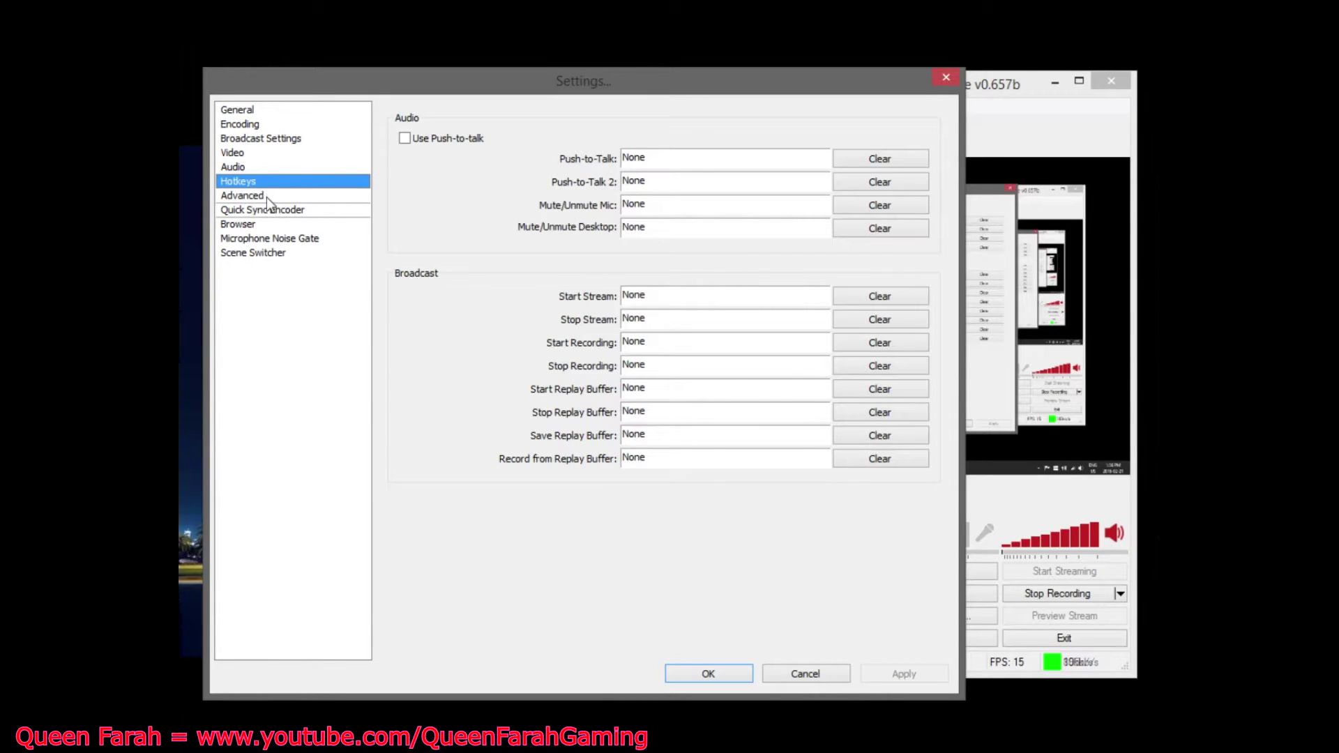
Review Advanced settings: veryfast x264 preset with custom encoder settings crf=20
click(266, 196)
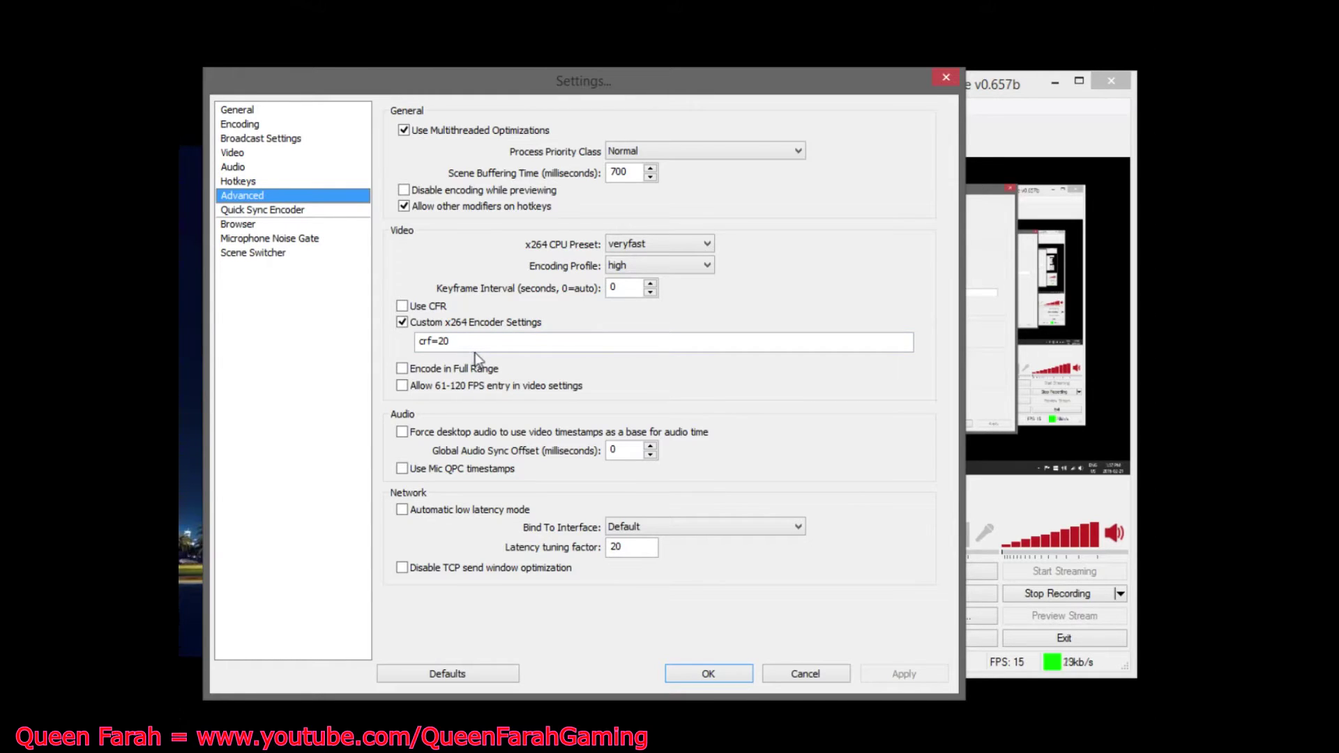
click(279, 209)
Browse the Browser, Scene Switcher and Microphone Noise Gate pages, returning to Video
click(277, 224)
click(275, 250)
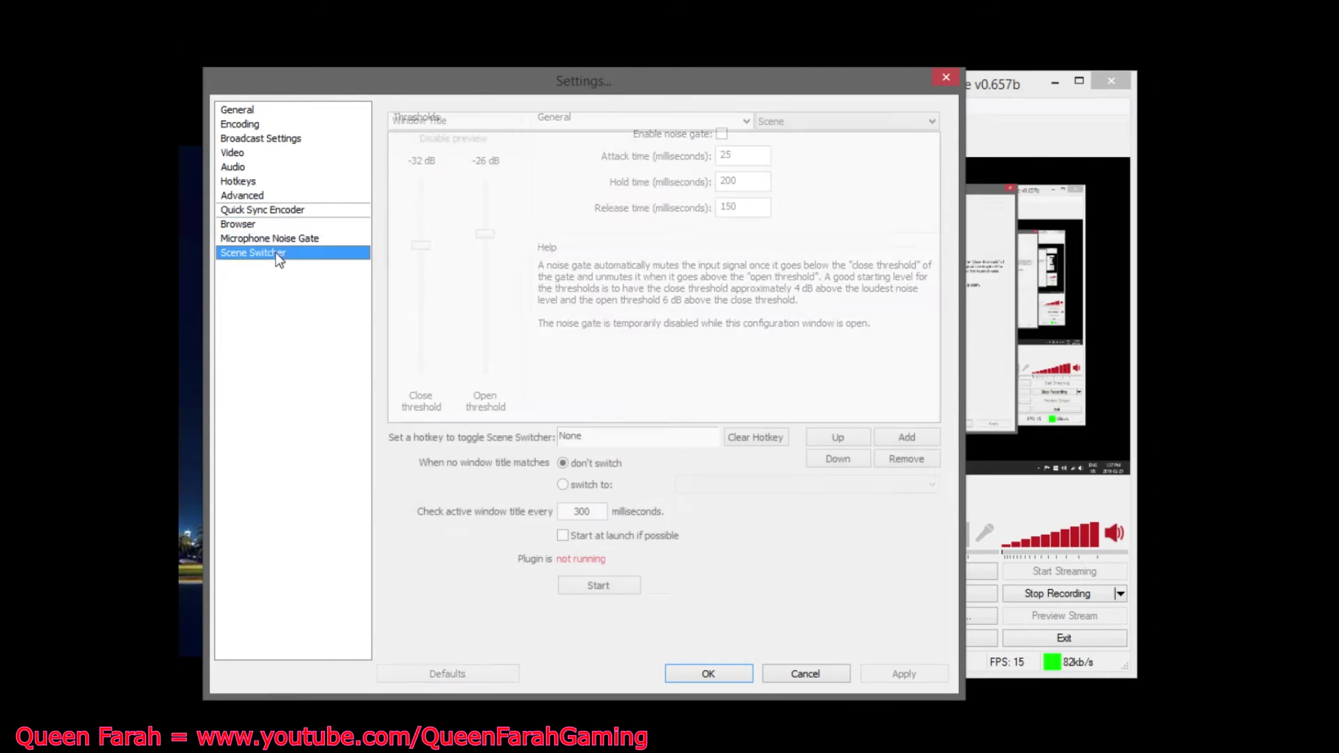
click(275, 238)
click(275, 253)
click(237, 153)
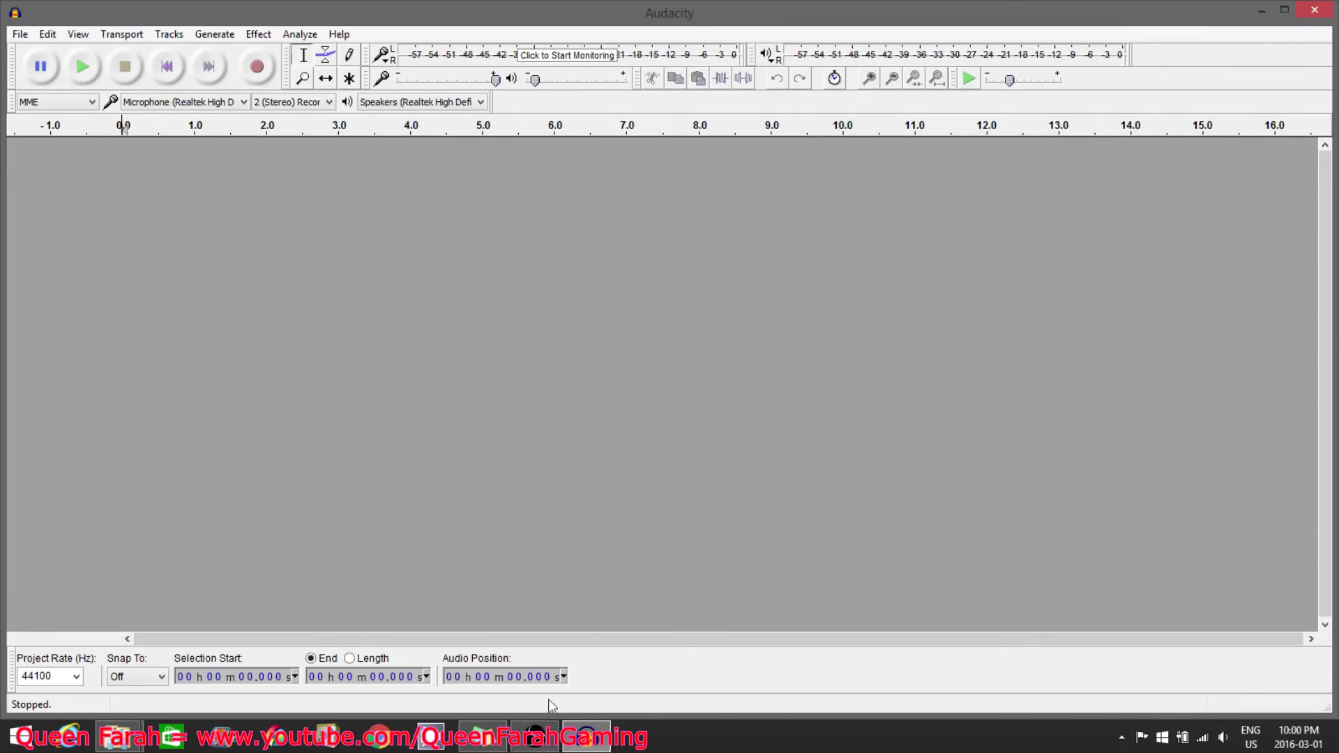
Record a roughly 16.7-second stereo commentary track, then open and close the File menu
click(535, 736)
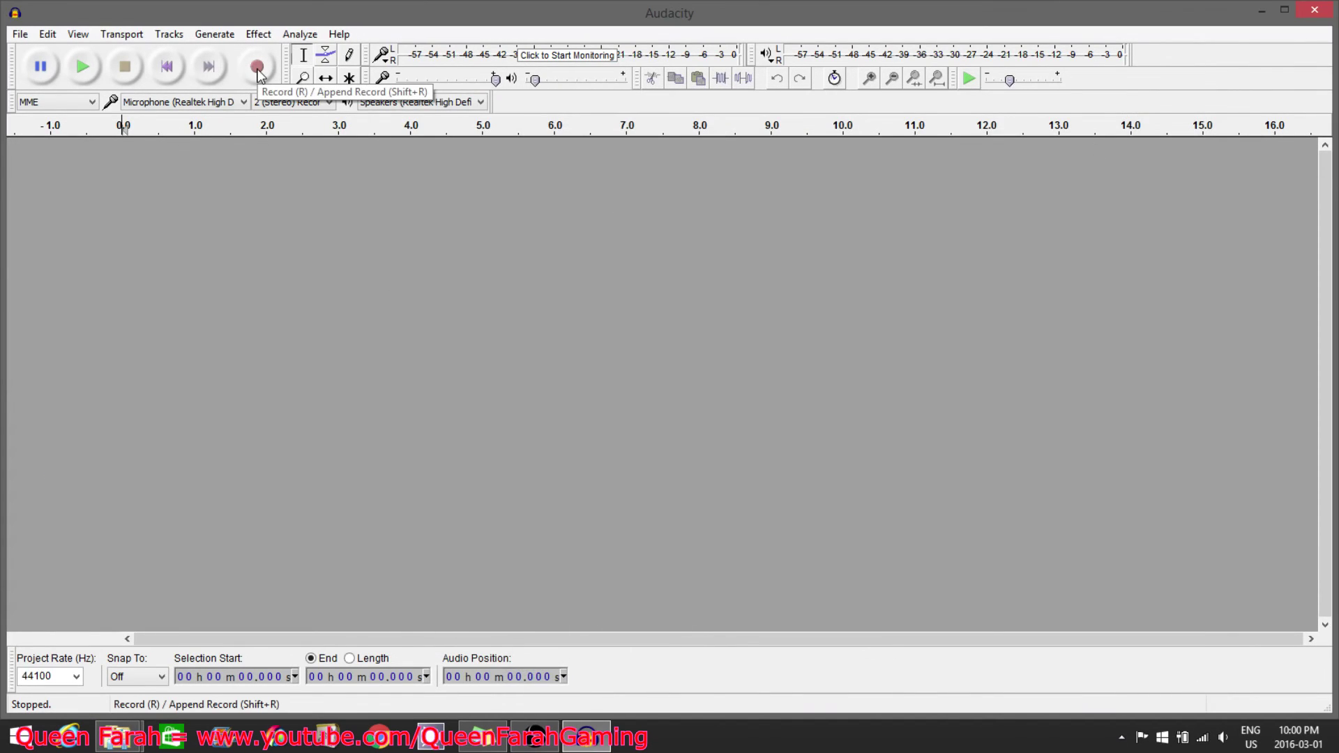
click(257, 67)
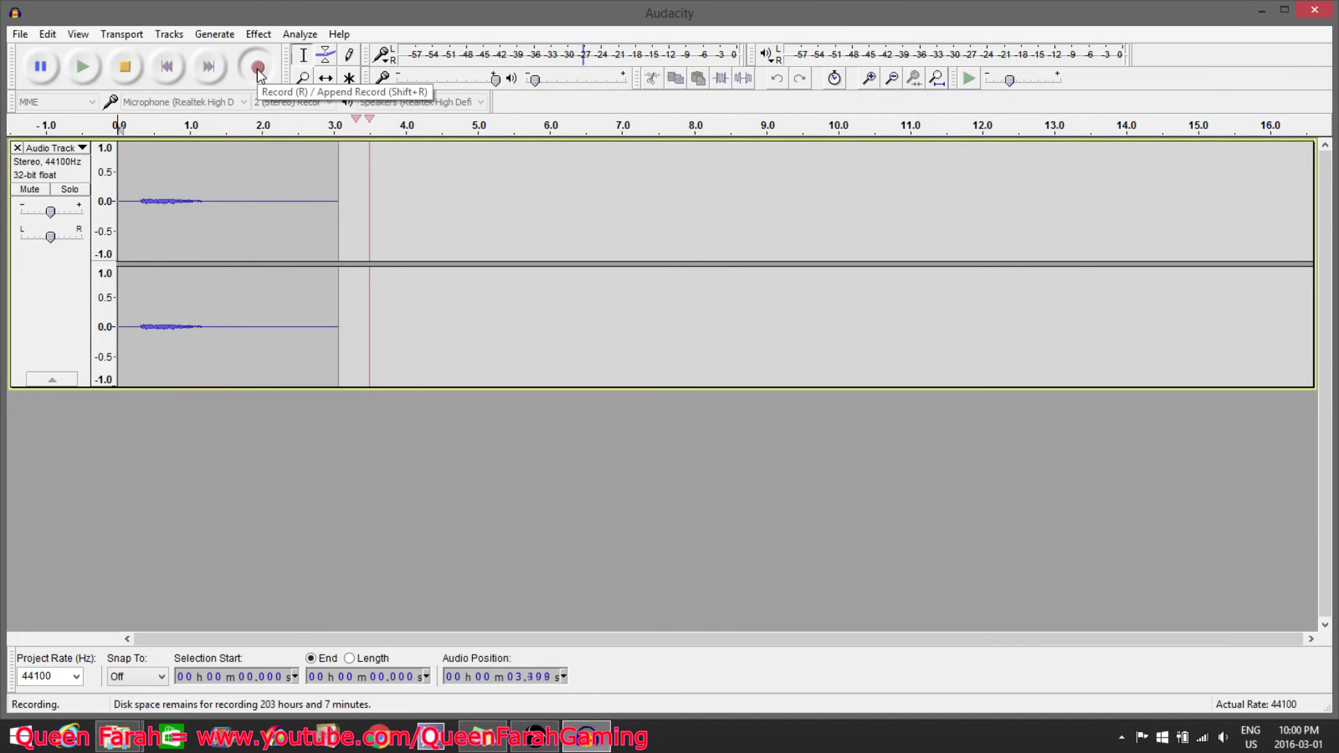
click(127, 68)
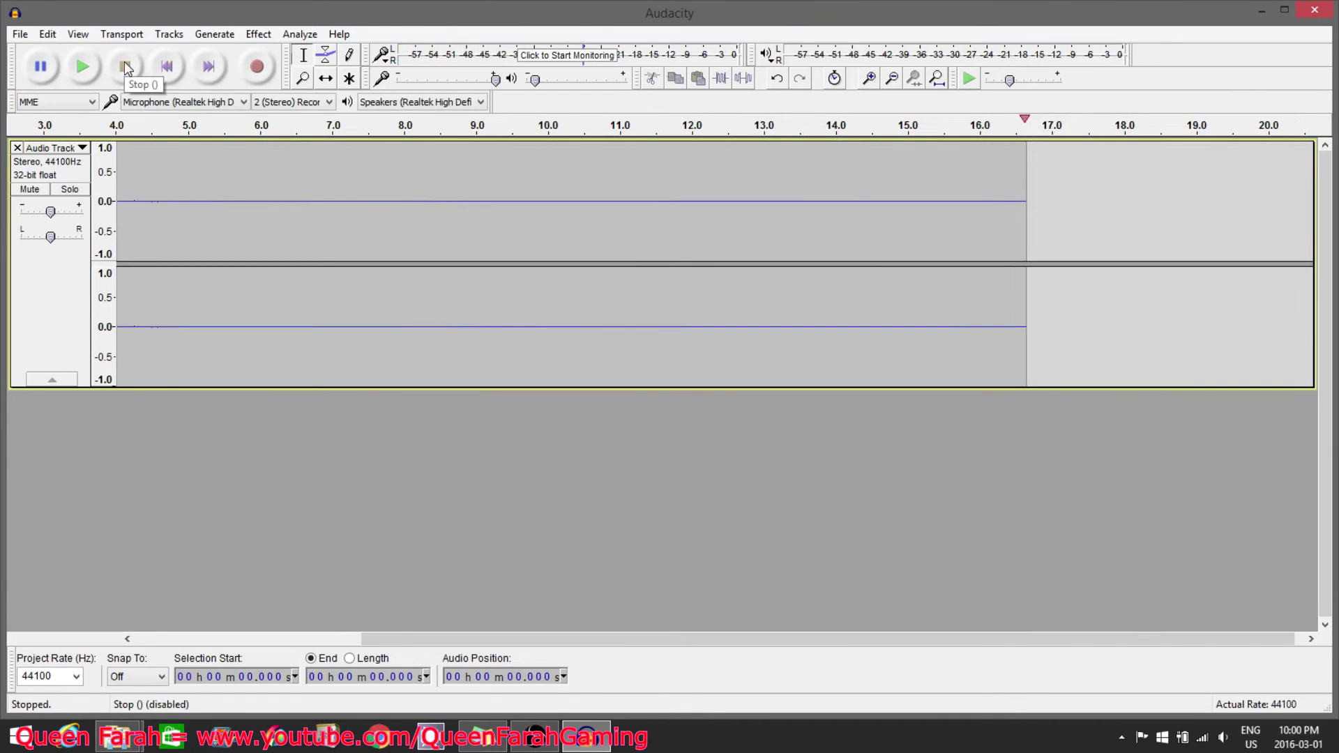
click(14, 35)
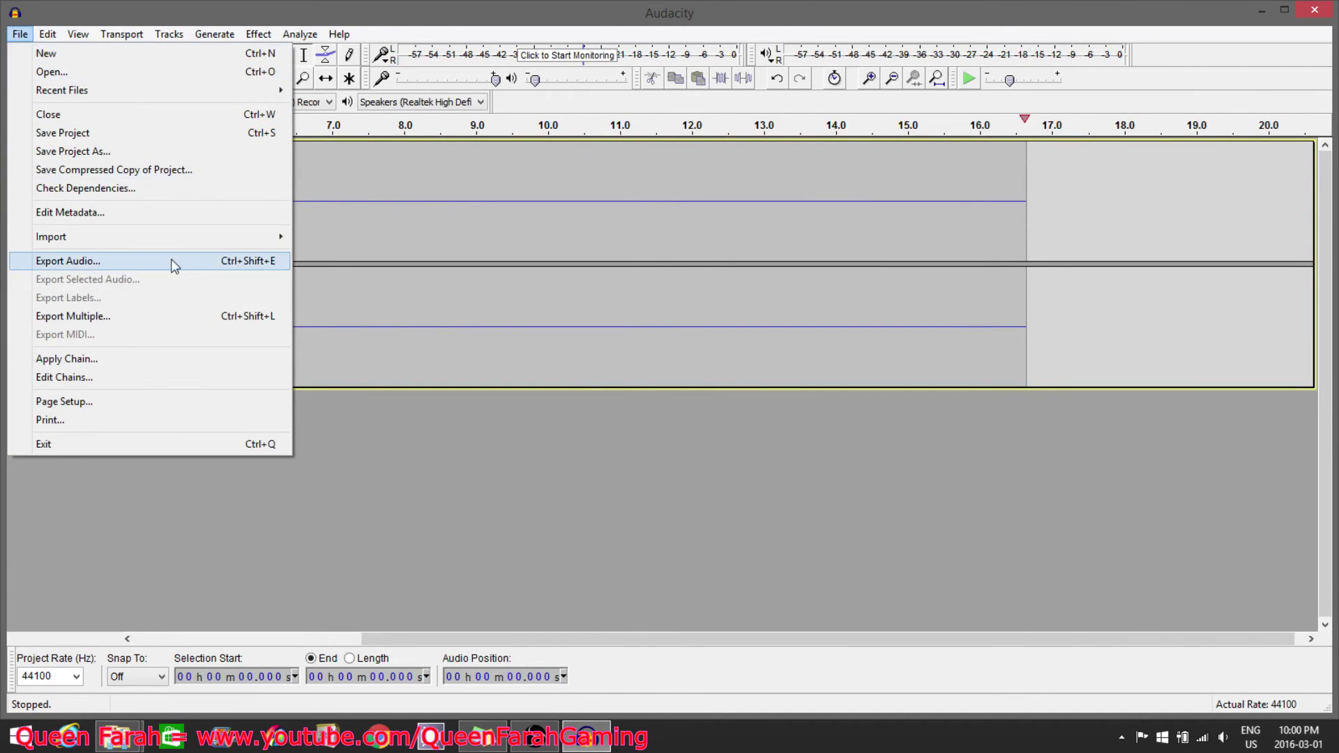
click(197, 268)
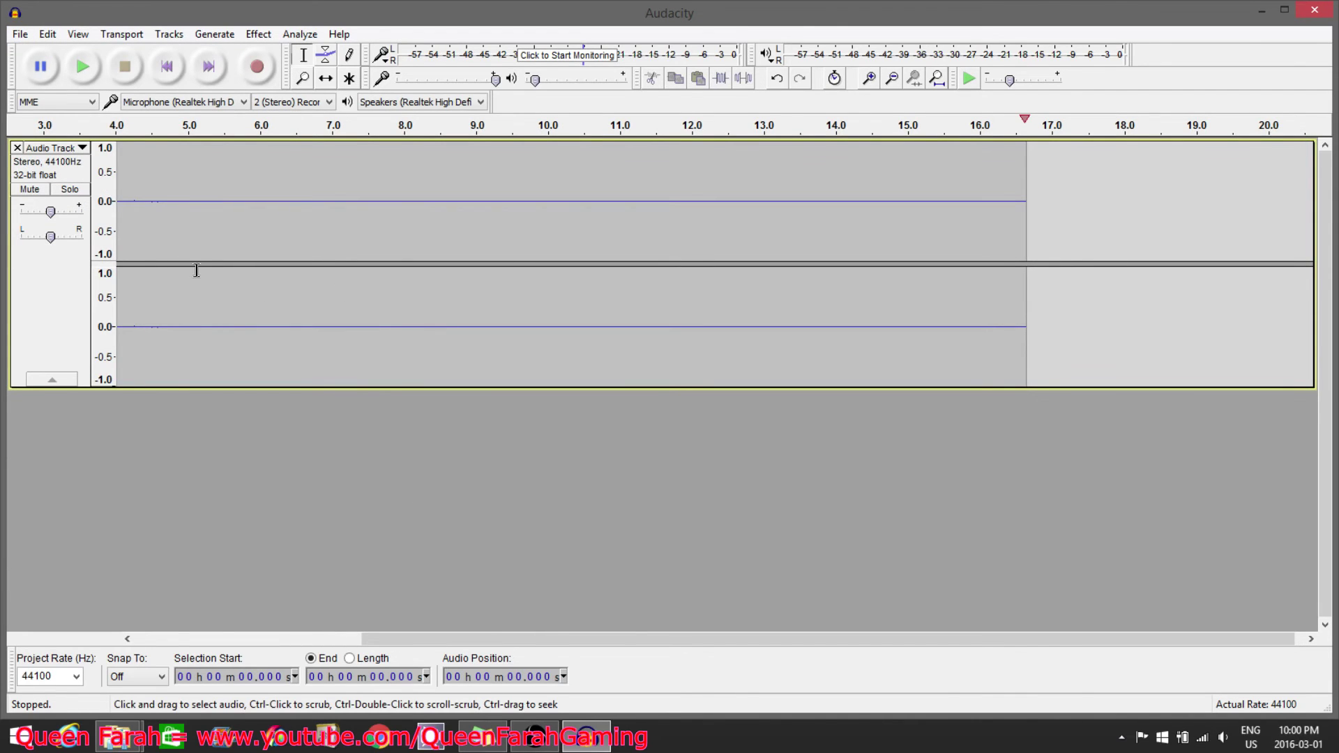